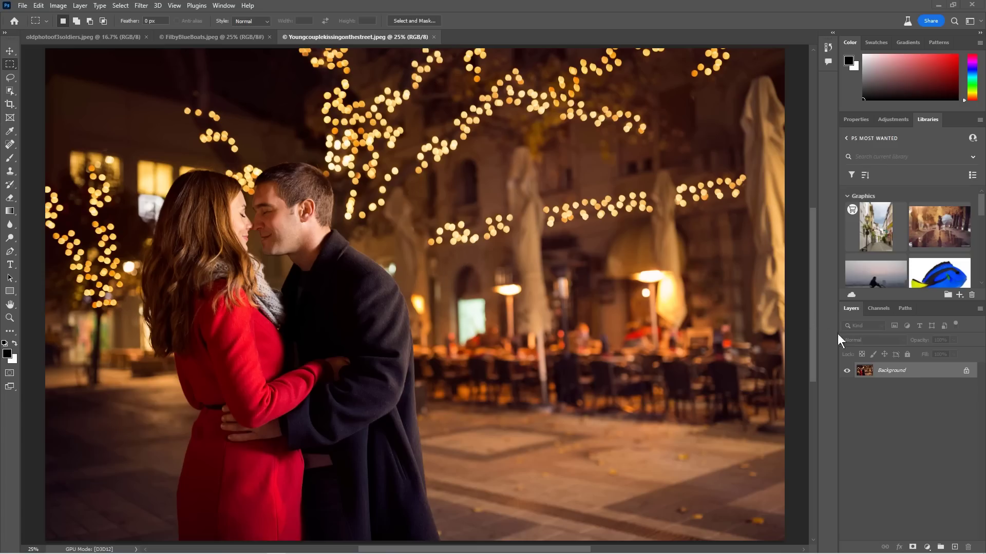
Select the kissing couple with Object Selection's Select Subject in Cloud mode
left_click(10, 91)
left_click(52, 94)
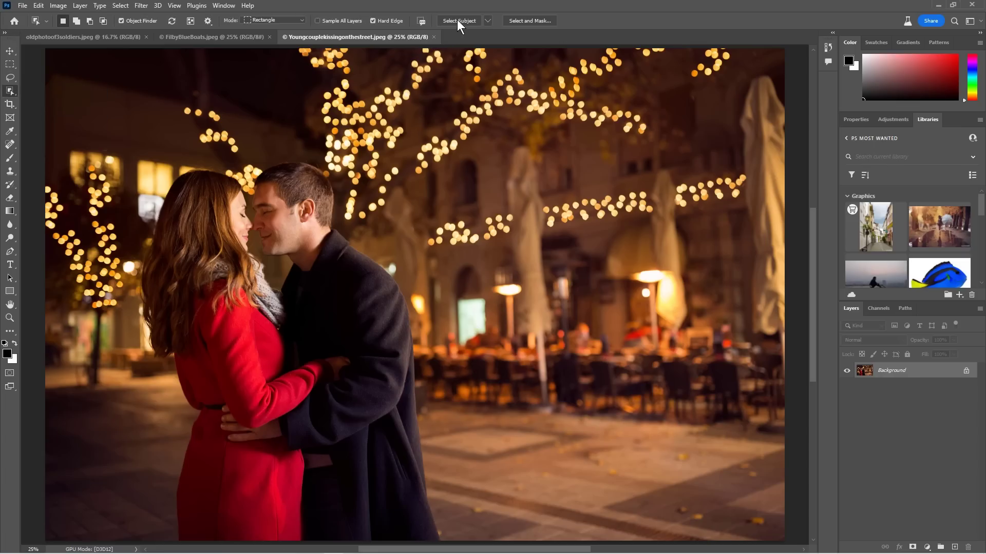
left_click(488, 20)
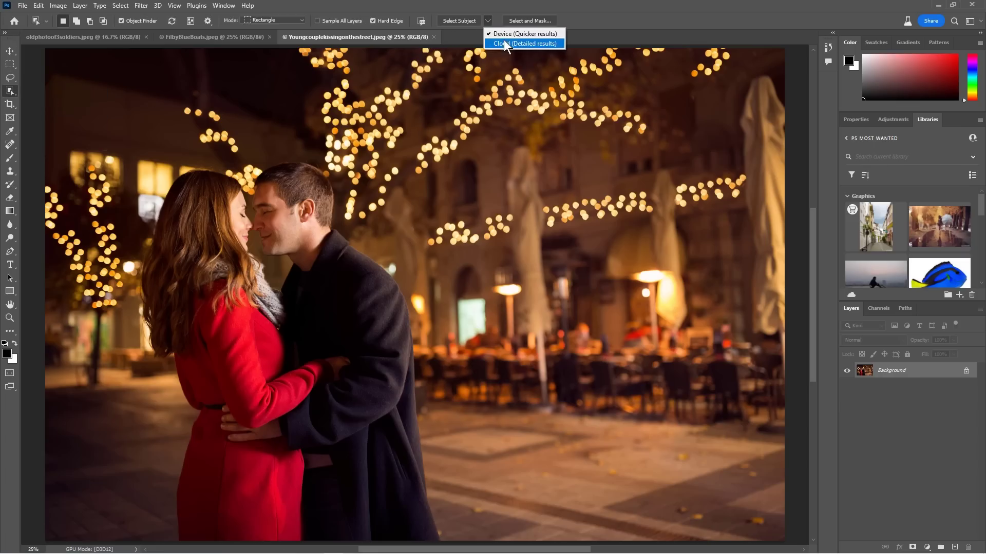
left_click(506, 34)
left_click(456, 19)
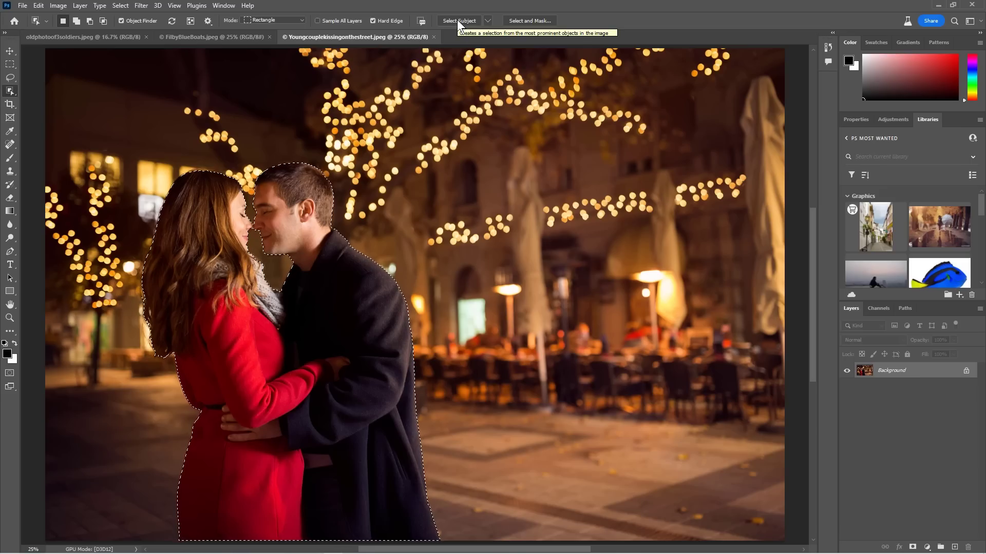
Copy the couple onto a new Layer 1 and make the Background layer active
key("ctrl+j")
key("m")
left_click(867, 389)
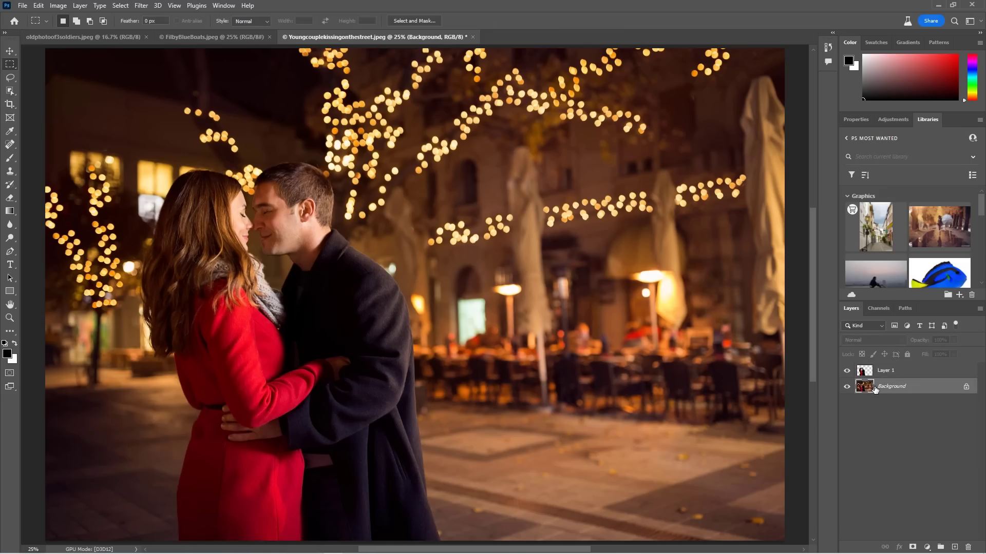
left_click(142, 6)
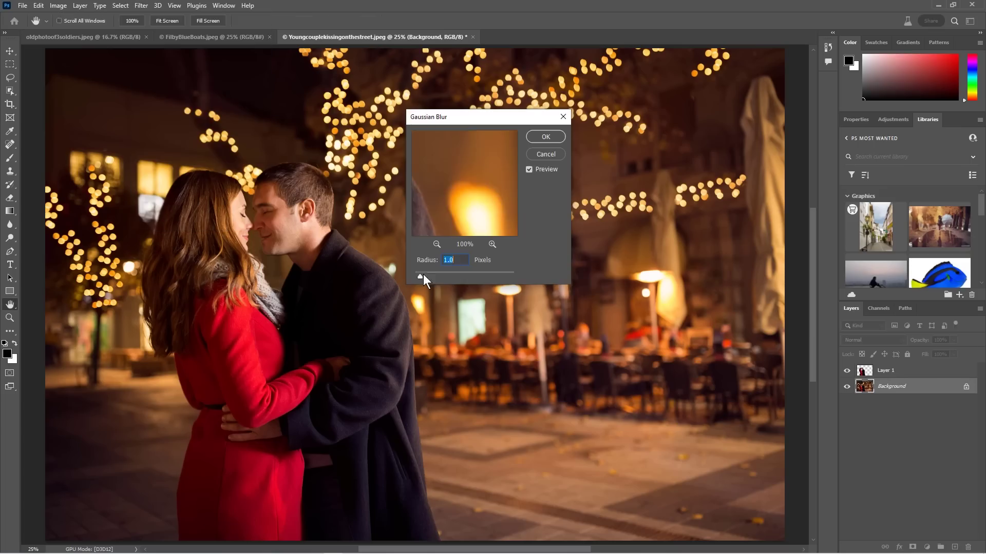
left_click_drag(422, 277, 439, 279)
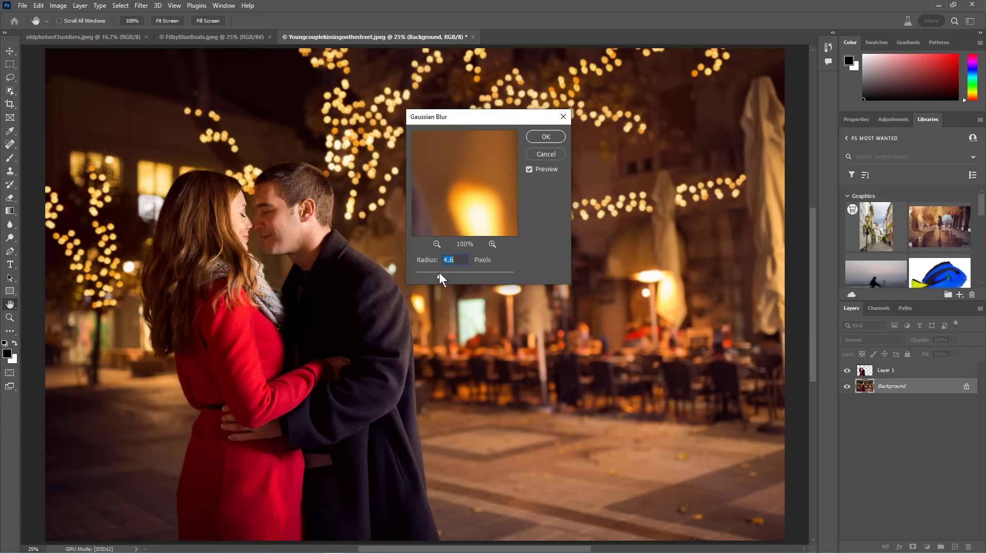
left_click_drag(439, 279, 467, 278)
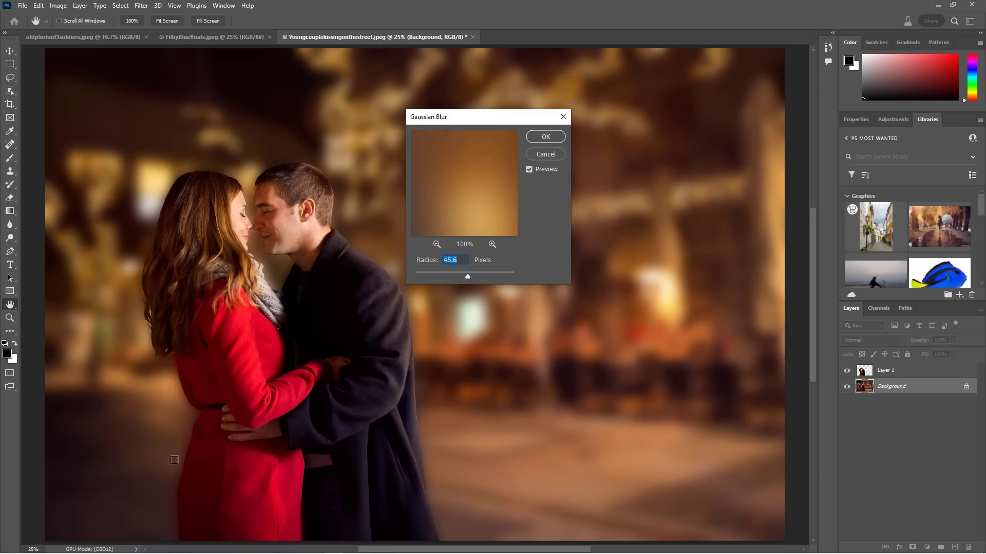
key("Return")
left_click(846, 370)
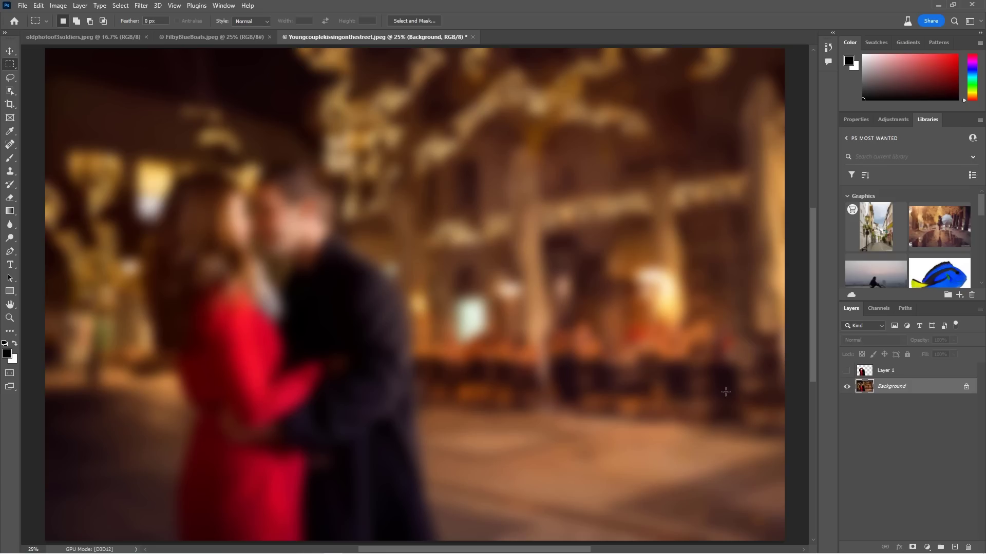
left_click(846, 371)
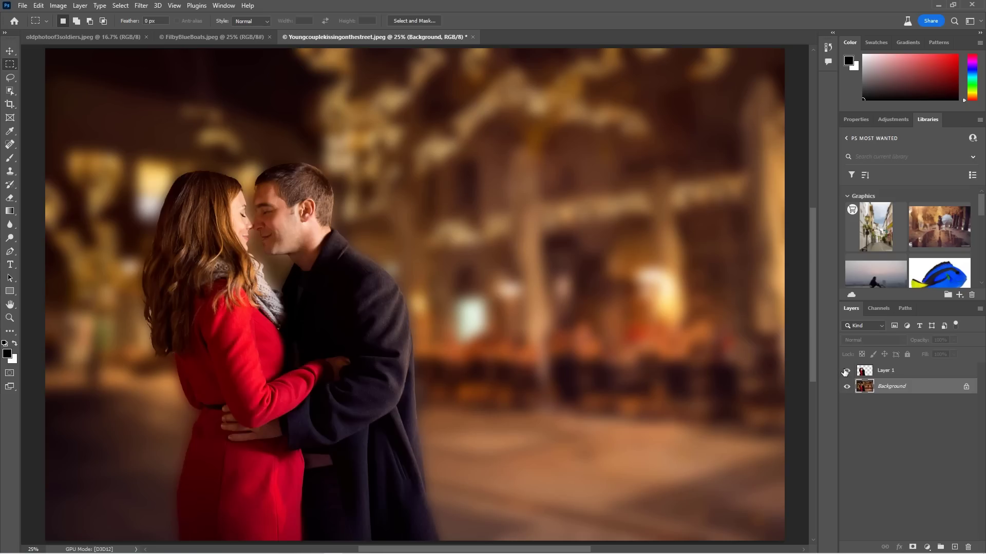
key("ctrl+z")
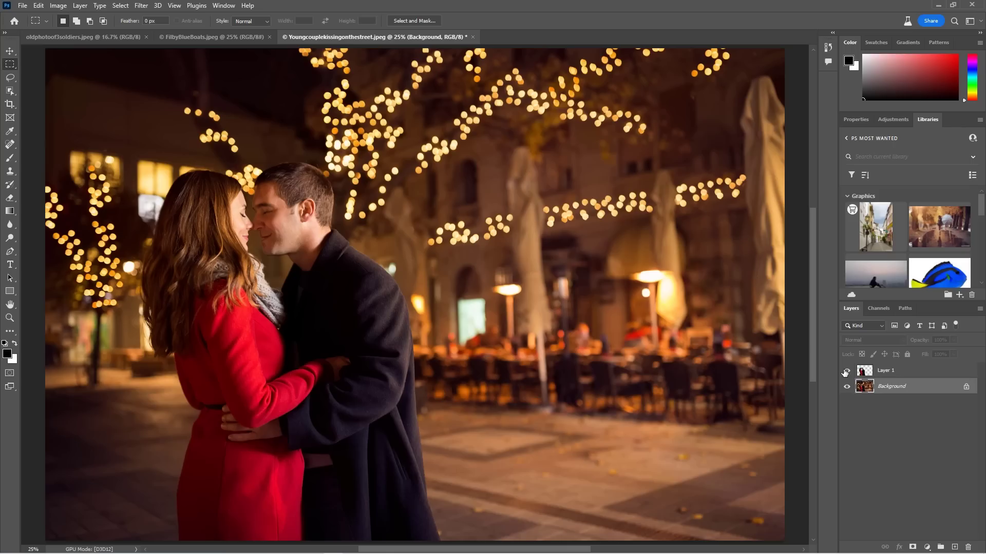
left_click(847, 370)
left_click(847, 370)
Load Layer 1's couple outline as a selection and trial a Content-Aware Fill on it
left_click(864, 372, "ctrl")
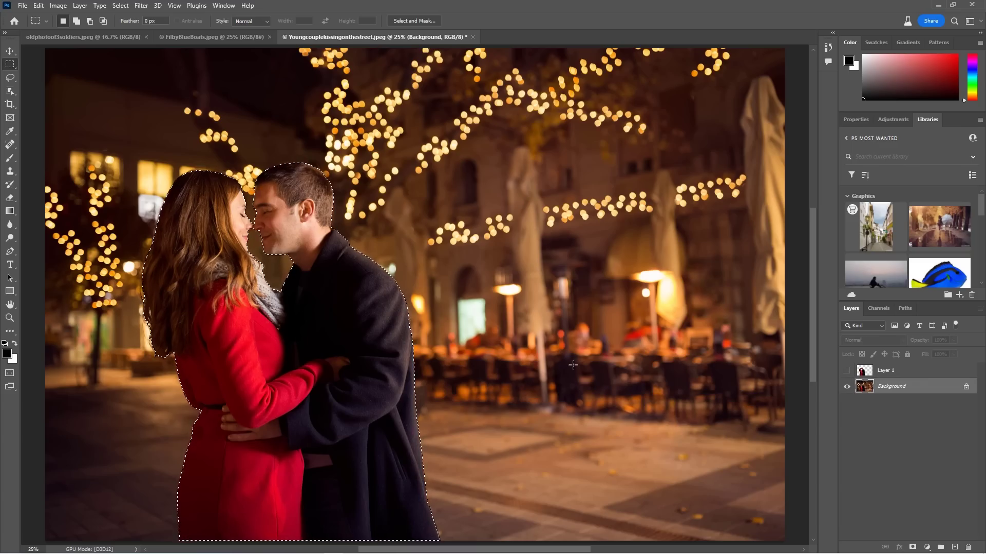
key("shift+F5")
left_click(556, 148)
key("ctrl+d")
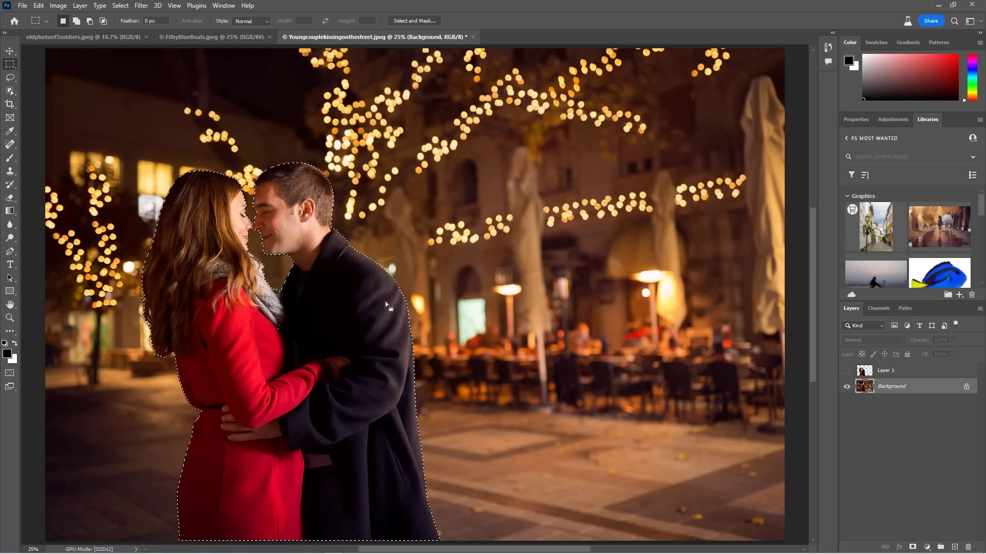
Fill the couple out of the Background with Delete and Fill Selection, then show Layer 1 again
right_click(313, 186)
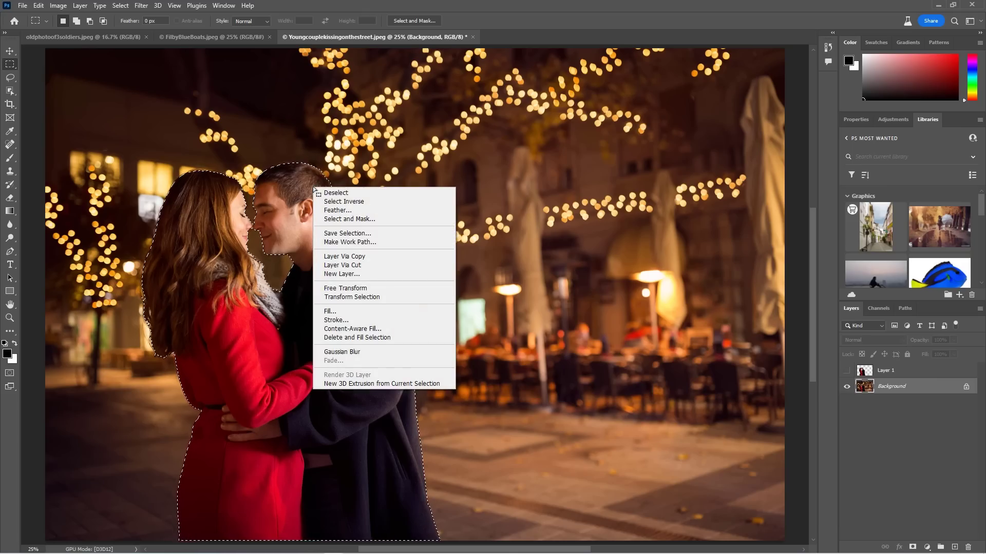
left_click(391, 337)
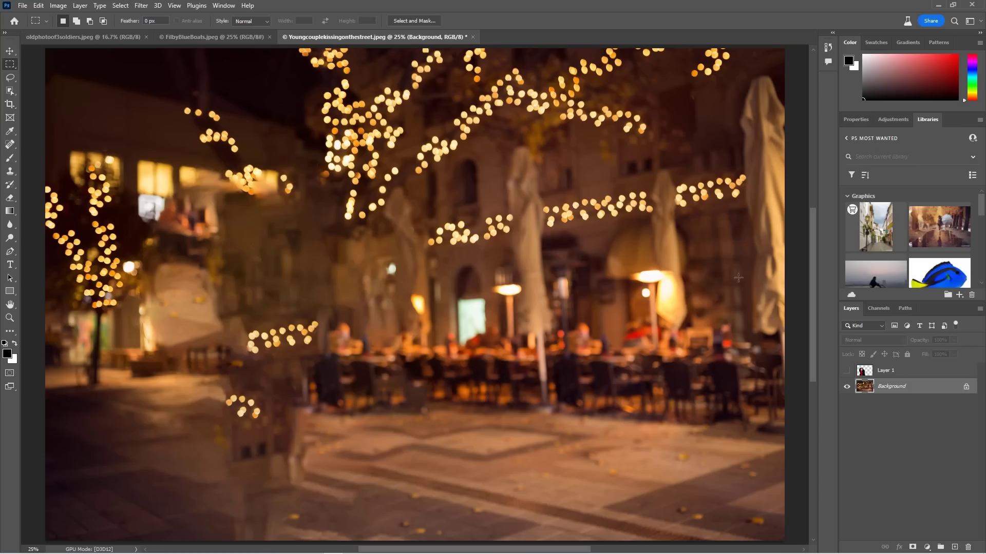
left_click(847, 370)
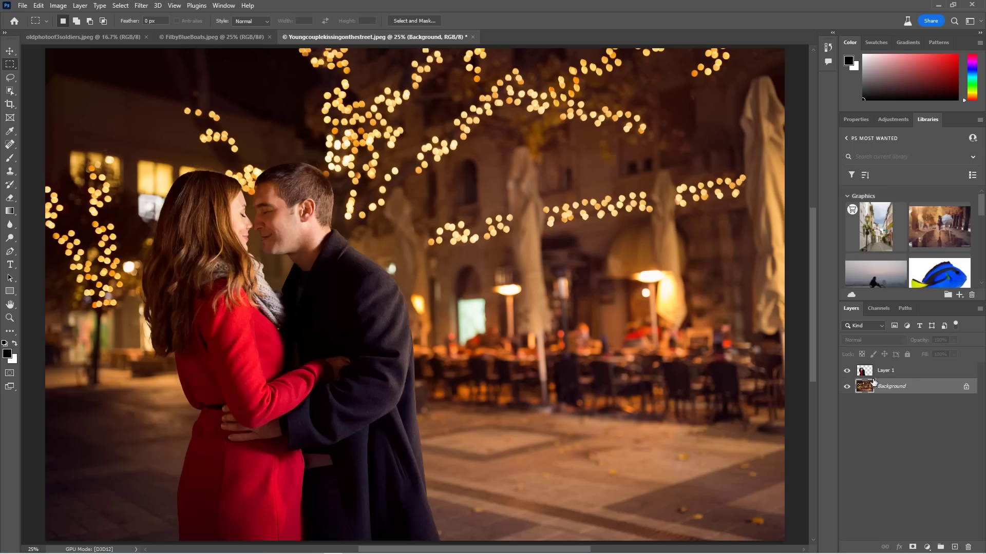
left_click(149, 6)
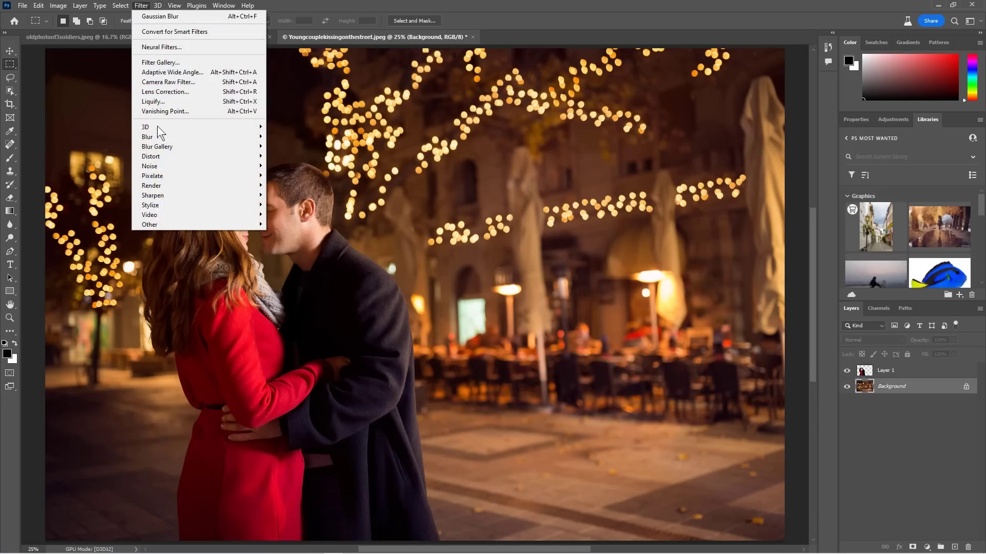
Apply Lens Blur with blade curvature 63, rotation 97, brightness 50 and threshold 43
mouse_move(175, 137)
left_click(309, 197)
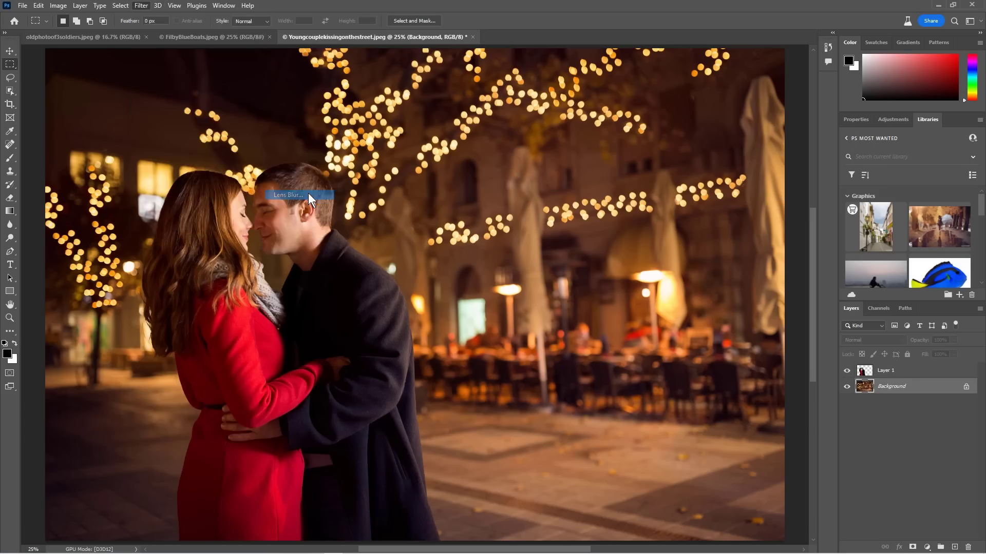
left_click_drag(865, 272, 916, 272)
left_click_drag(967, 292, 883, 291)
left_click_drag(865, 221, 930, 221)
left_click_drag(865, 240, 893, 241)
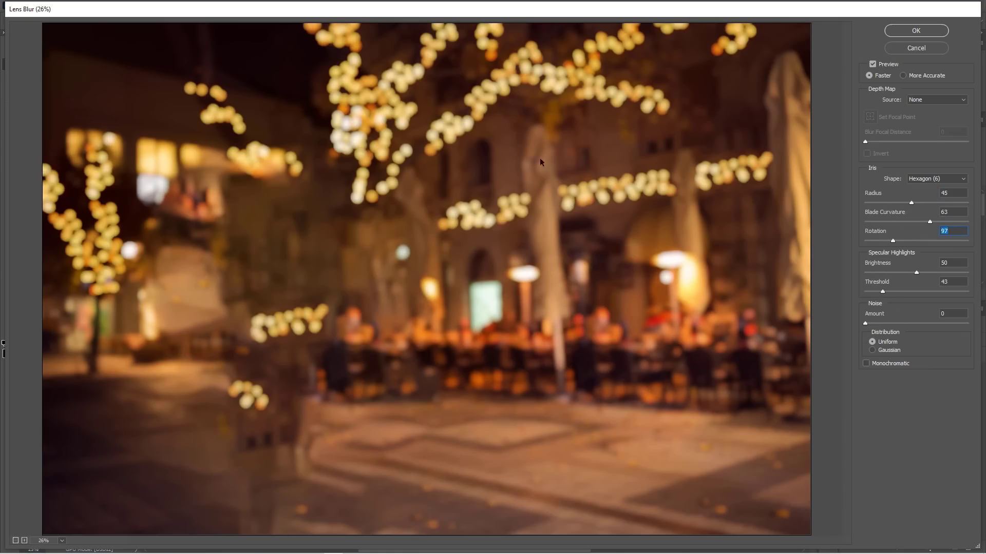
left_click(909, 34)
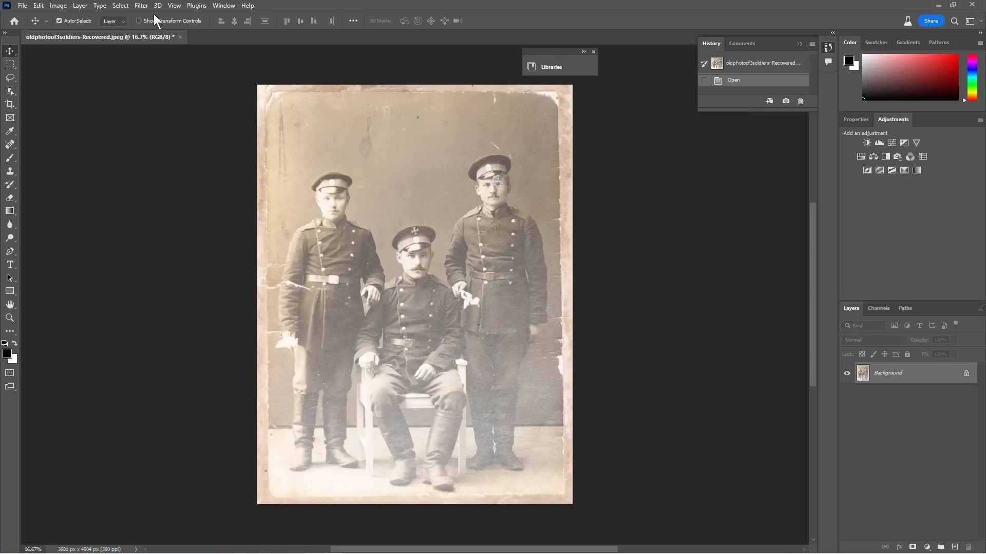
Turn on the Photo Restoration neural filter for the soldiers photo
left_click(141, 5)
left_click(154, 46)
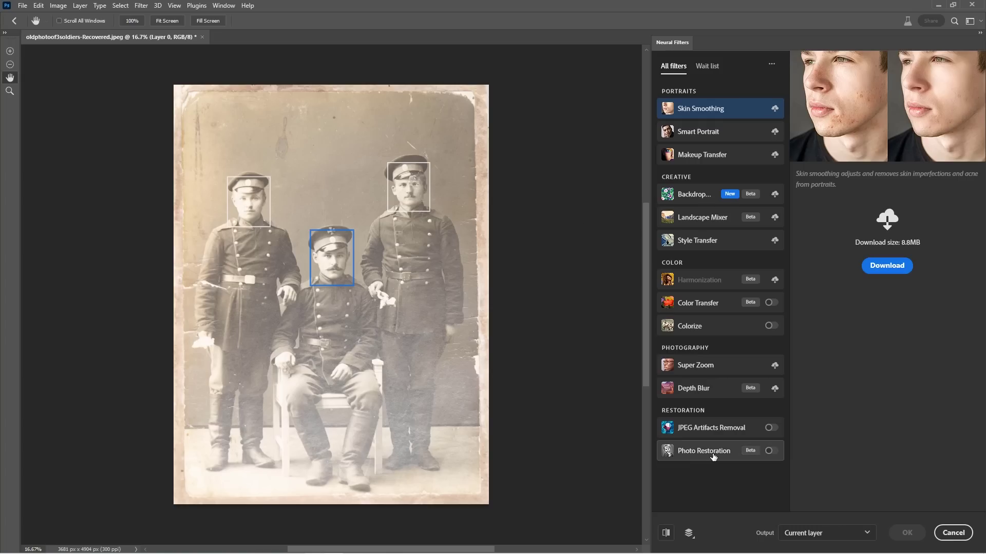
left_click(770, 451)
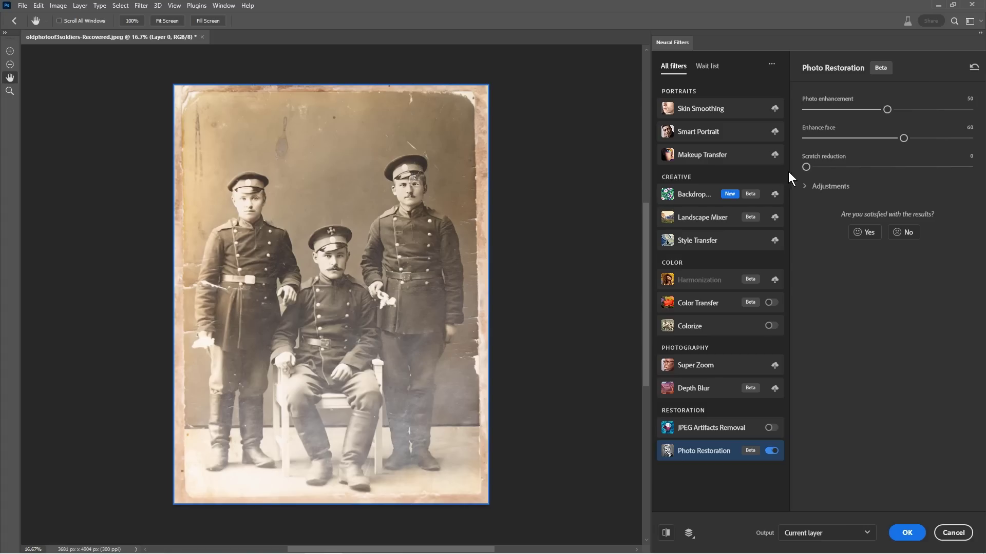
Raise Photo Restoration's scratch reduction and expand its extra adjustments
left_click_drag(804, 165, 874, 166)
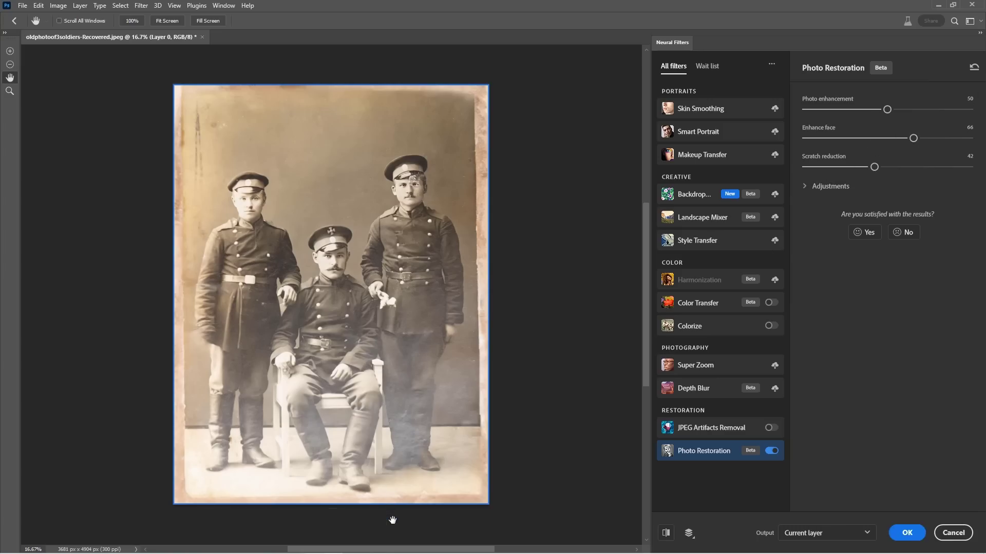
left_click(806, 186)
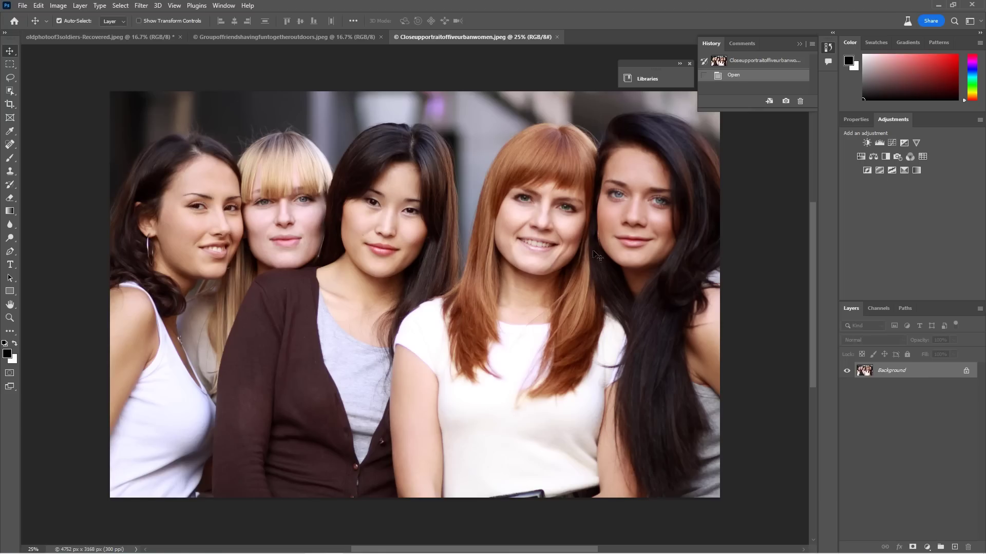
Open the five-women portrait in Camera Raw Filter and show its Masking options
left_click(147, 6)
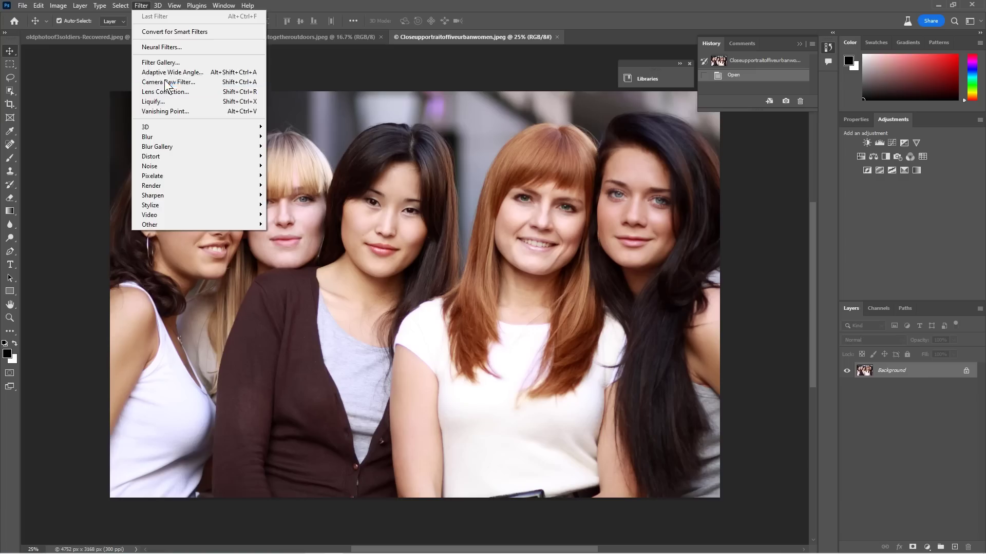
key("Escape")
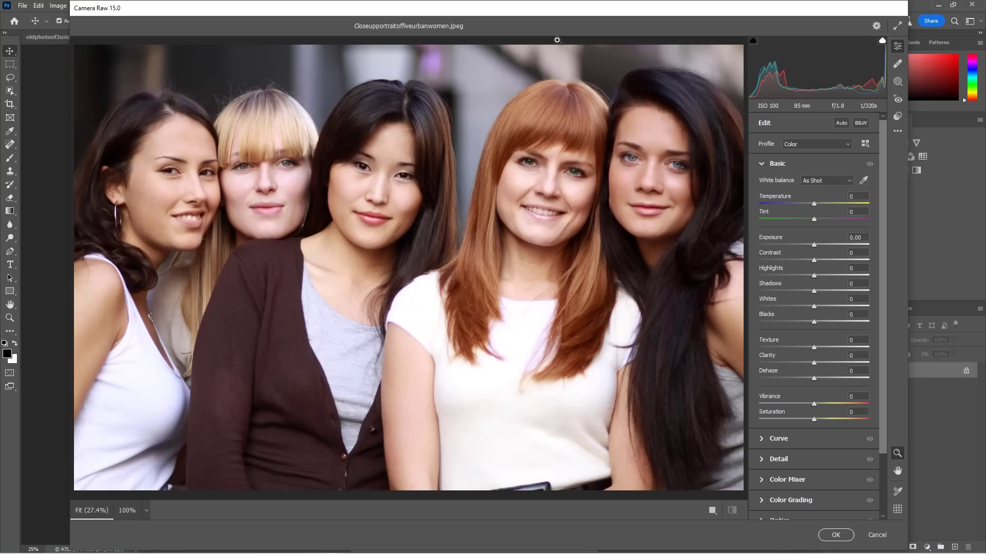
left_click(898, 83)
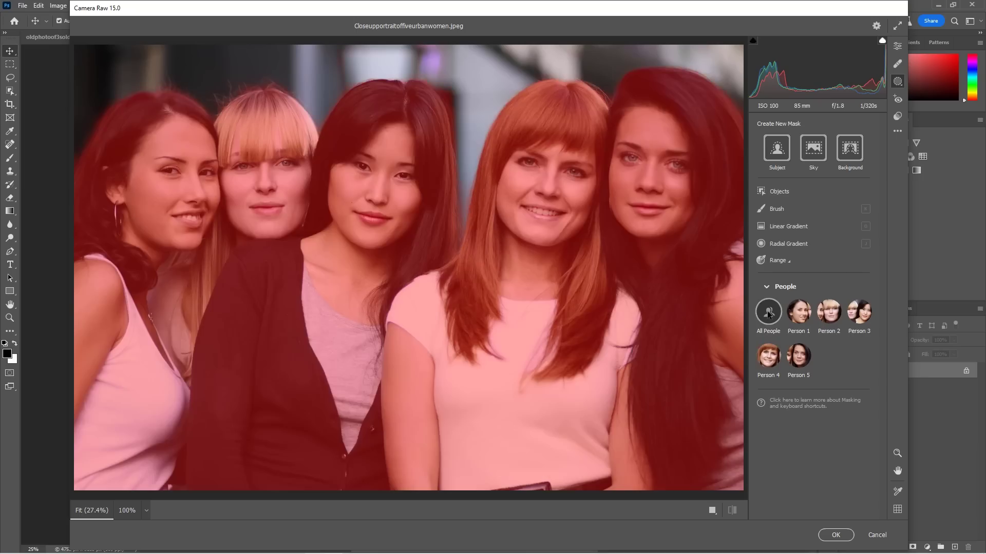
Create a People mask covering the Face Skin of all five women
left_click(769, 312)
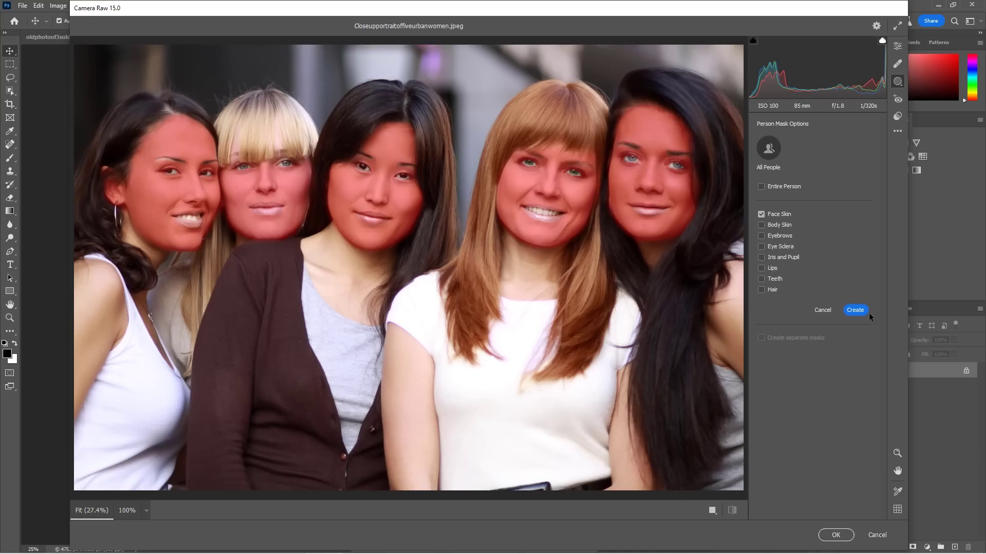
left_click(852, 310)
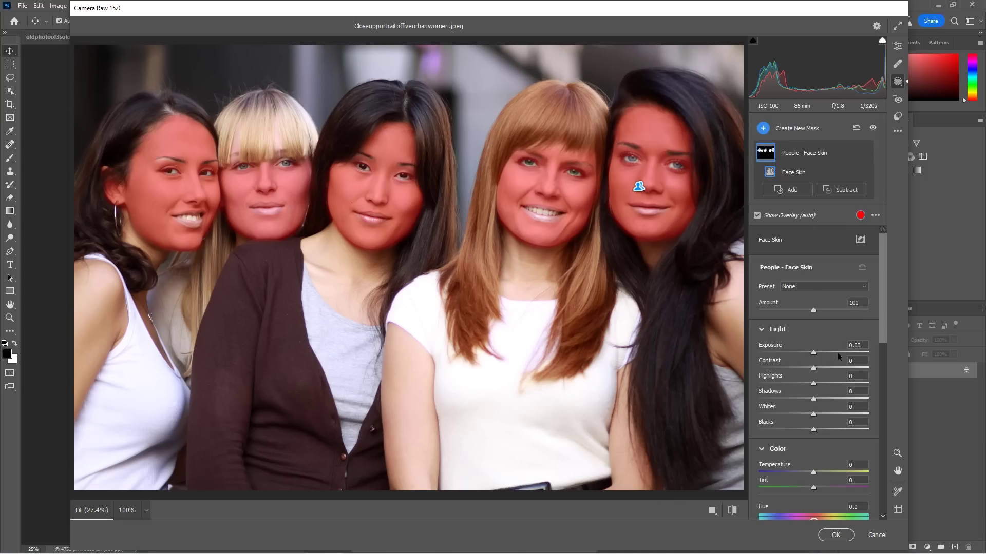
Set the face-skin mask's Texture to -44, then move on to the Havana car photo
scroll(882, 294, "down", 10)
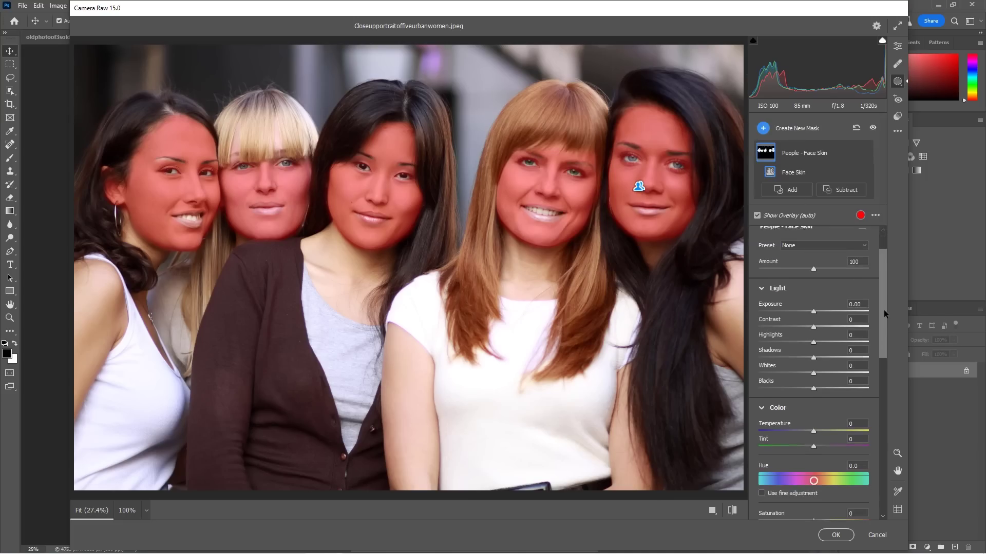
scroll(870, 454, "down", 2)
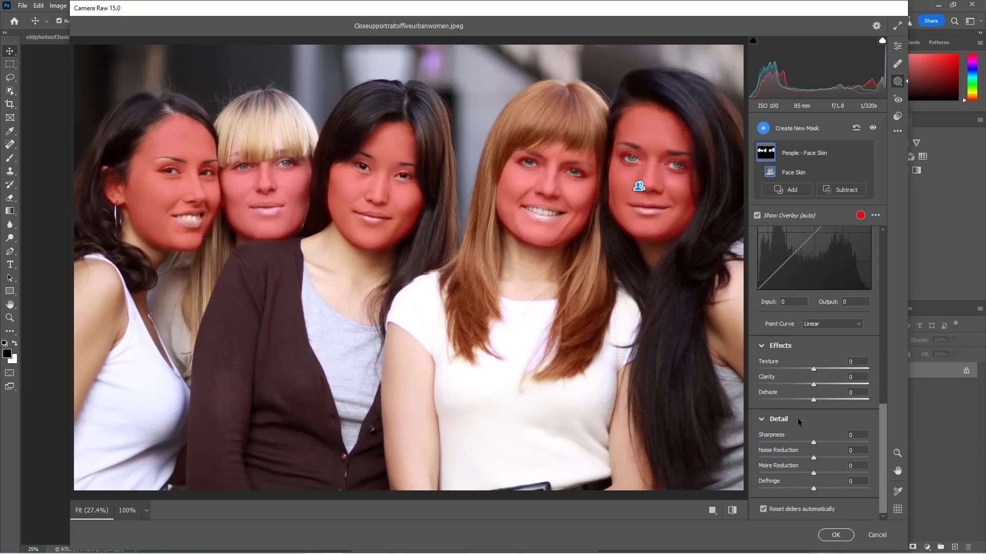
left_click_drag(812, 371, 789, 390)
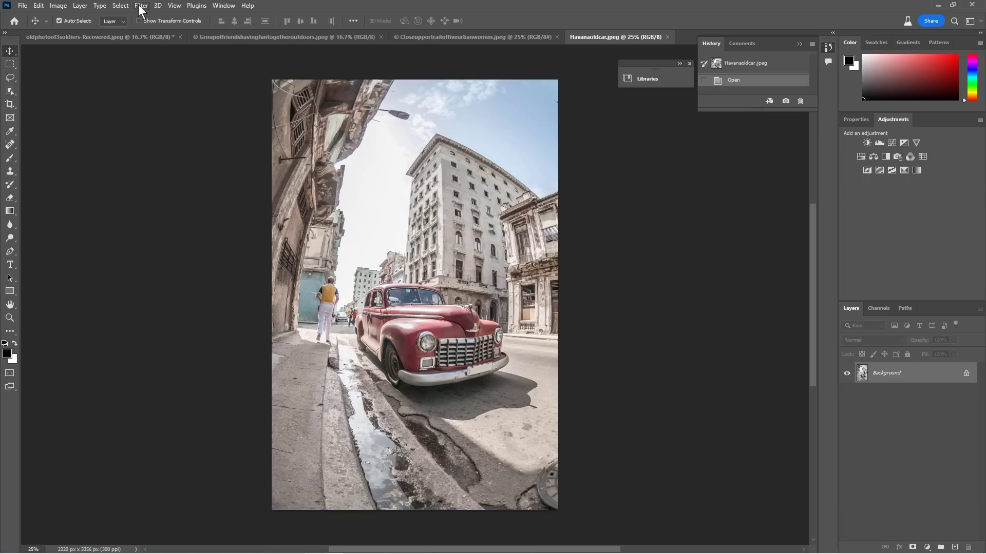
left_click(140, 6)
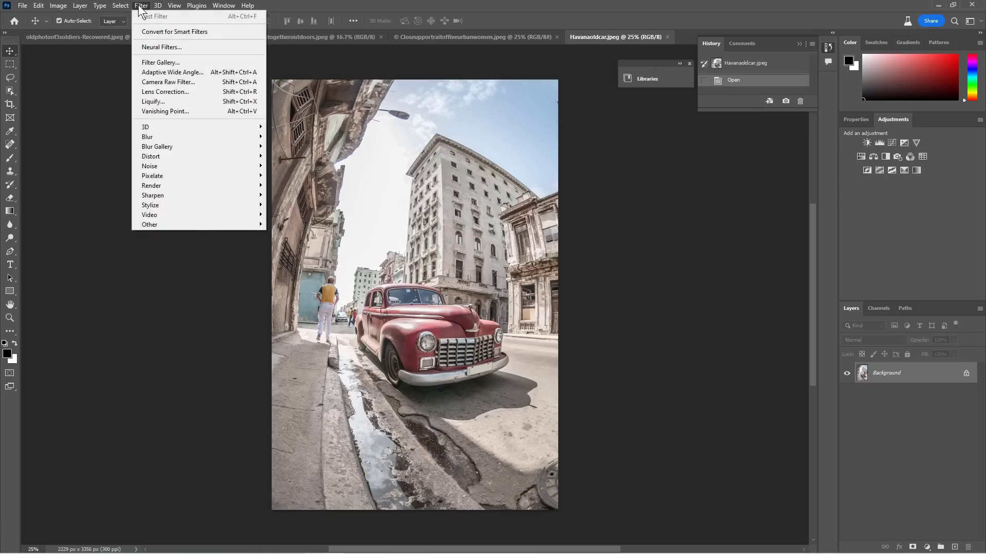
Build a Camera Raw Background mask on the Havana photo and subtract the sky from it
left_click(168, 83)
left_click(899, 82)
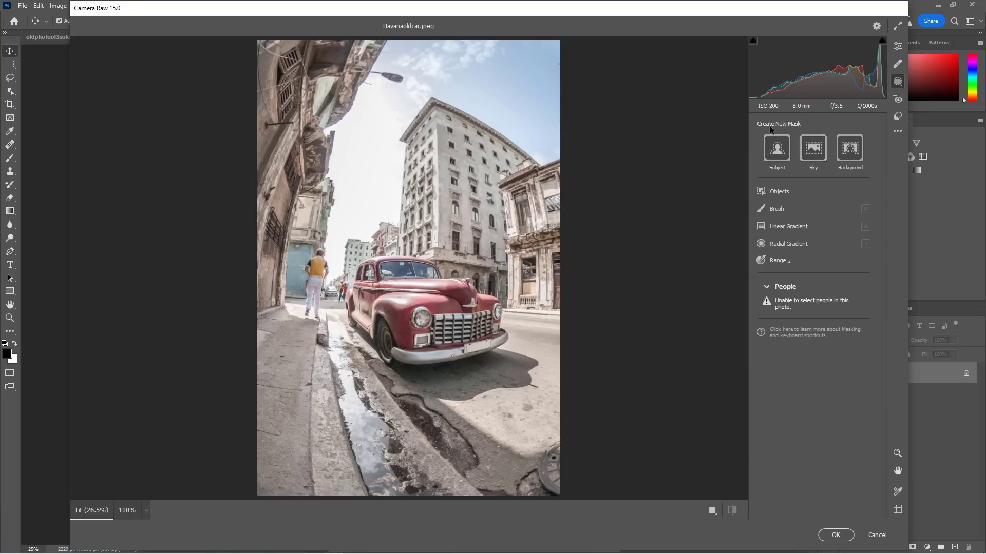
left_click(845, 147)
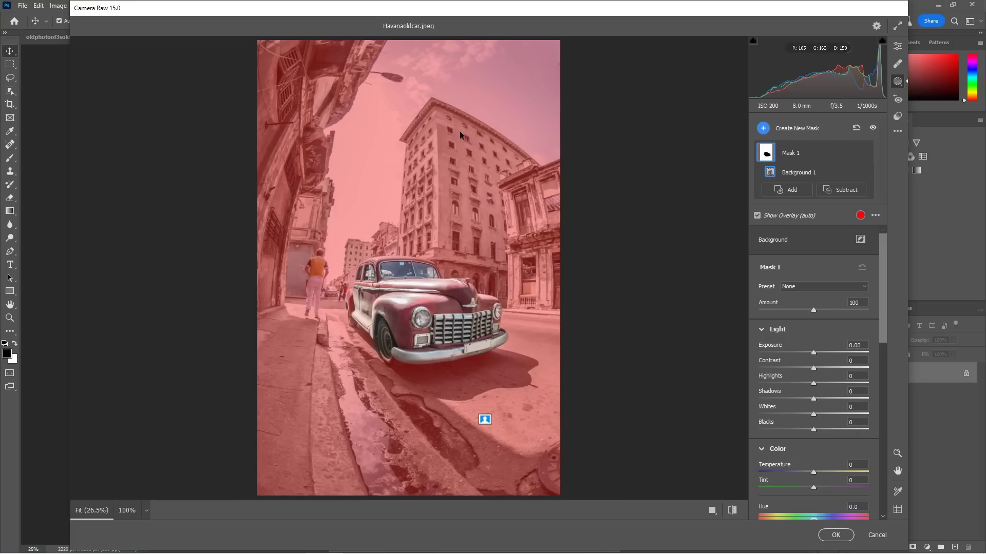
left_click(837, 190)
left_click(863, 203)
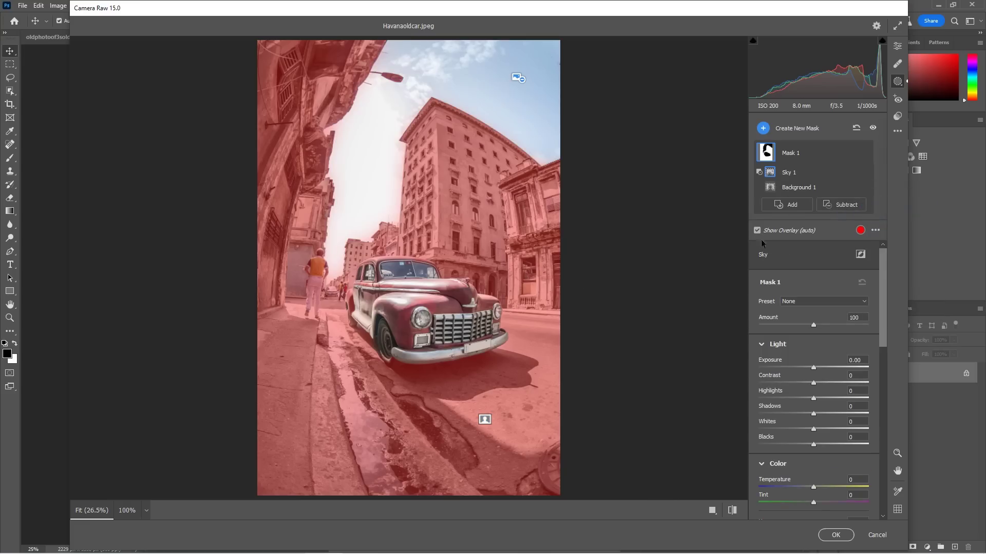
mouse_move(782, 160)
left_click(838, 206)
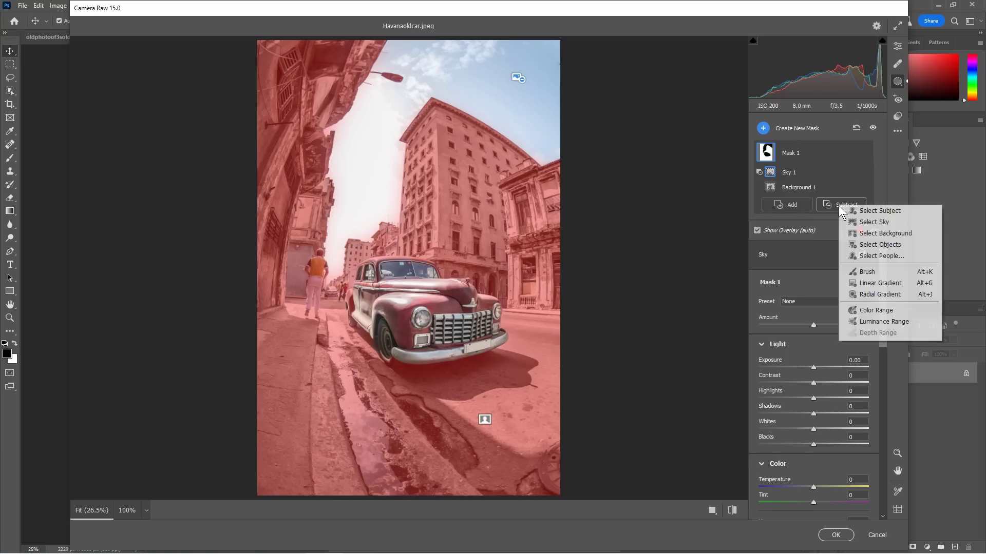
Subtract the walking man from Mask 1 using a rectangle object selection
left_click(877, 246)
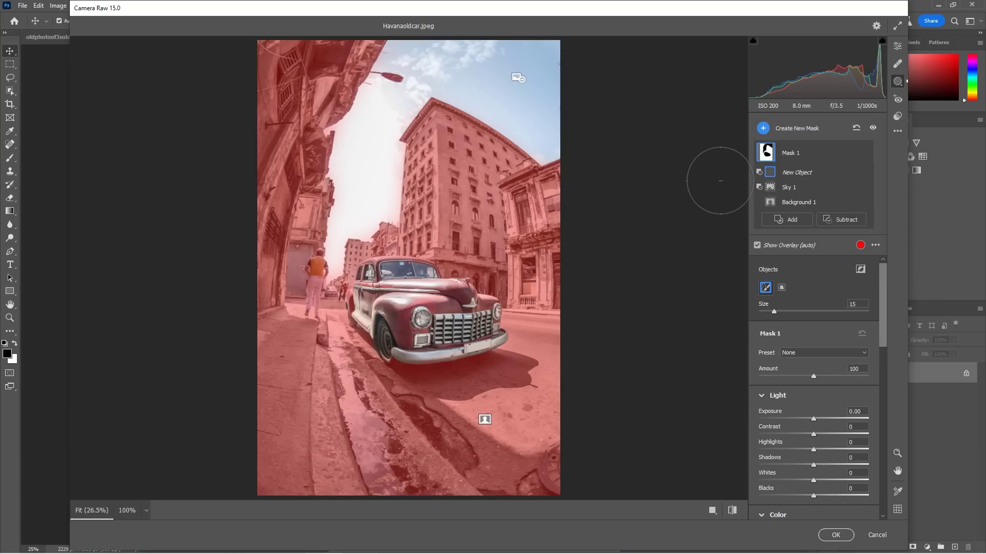
left_click(782, 288)
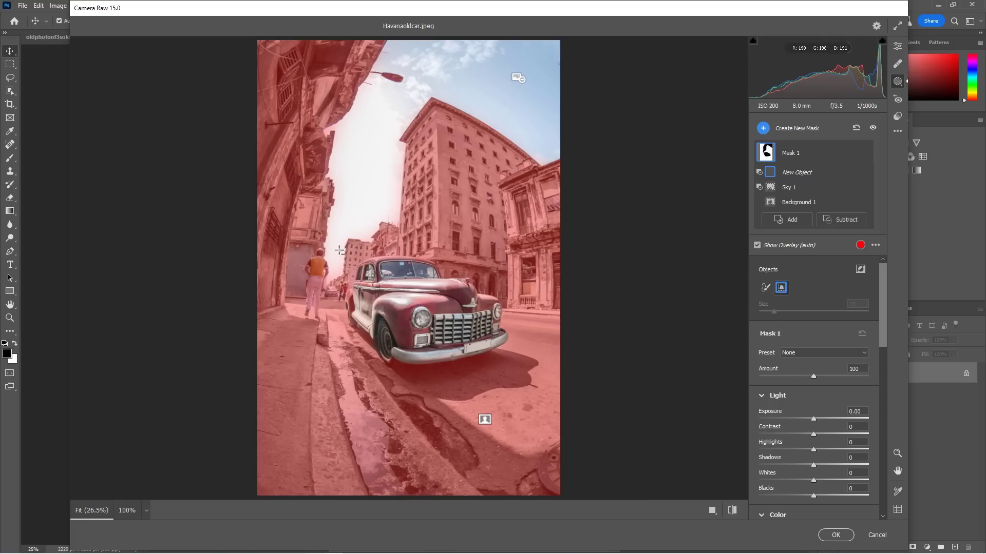
left_click_drag(302, 241, 329, 323)
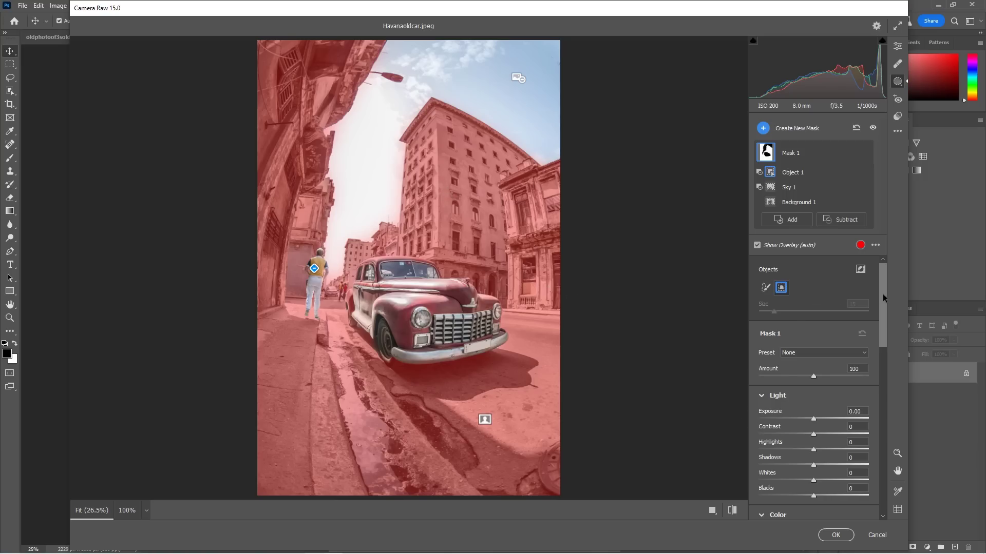
Add an S-shaped point curve to Mask 1, moving points 87→57 and 190→198
left_click_drag(880, 295, 872, 424)
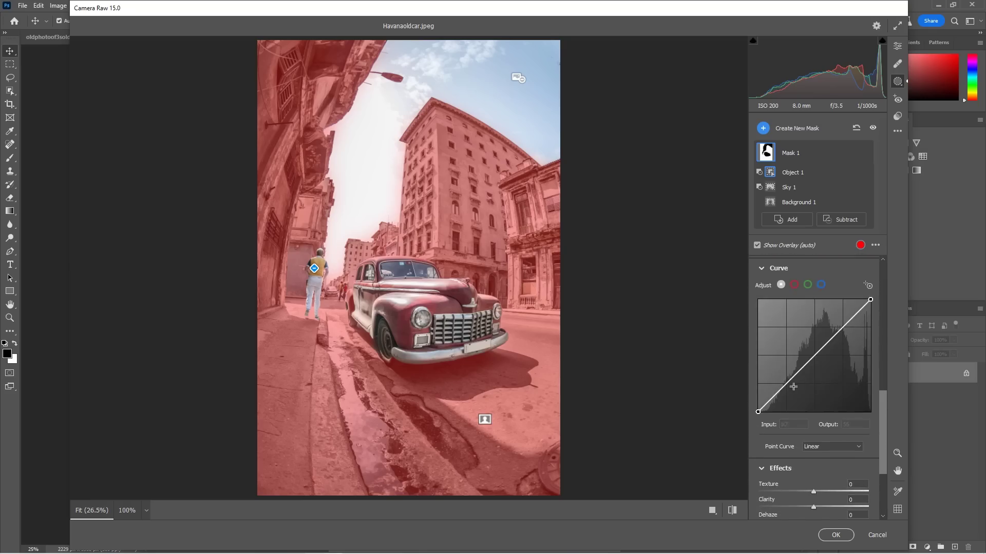
mouse_move(787, 386)
left_mouse_down()
mouse_move(785, 408)
mouse_move(778, 327)
mouse_move(816, 379)
mouse_move(797, 389)
left_mouse_up()
left_click_drag(841, 342, 841, 325)
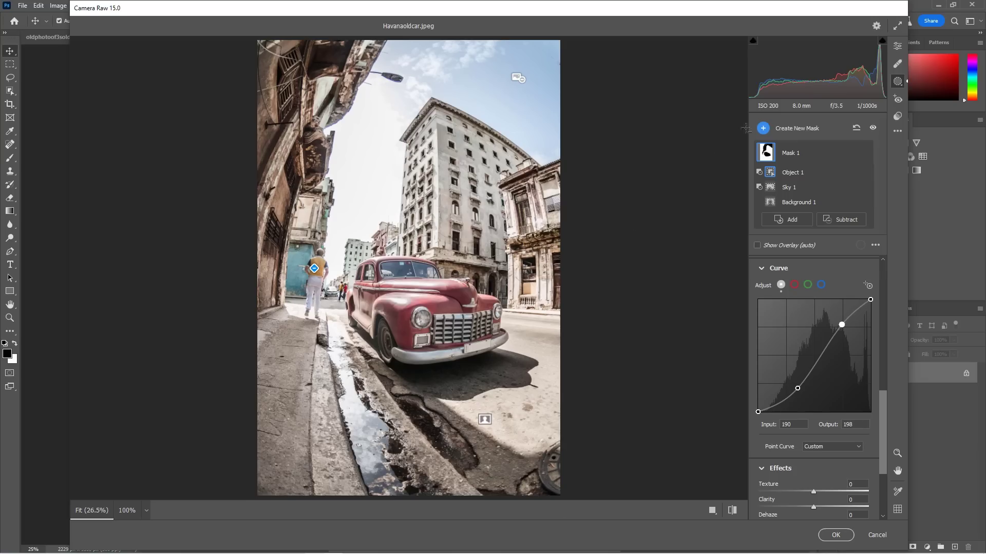
Remove the manhole cover at the bottom right with a Content-Aware Remove stroke
left_click(896, 66)
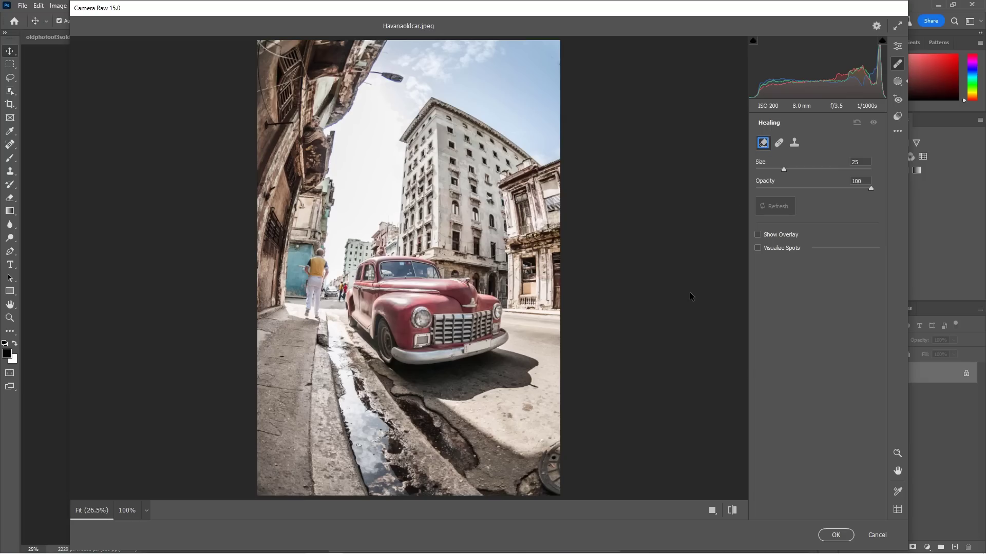
mouse_move(540, 422)
left_mouse_down()
mouse_move(554, 444)
mouse_move(554, 483)
mouse_move(522, 490)
left_mouse_up()
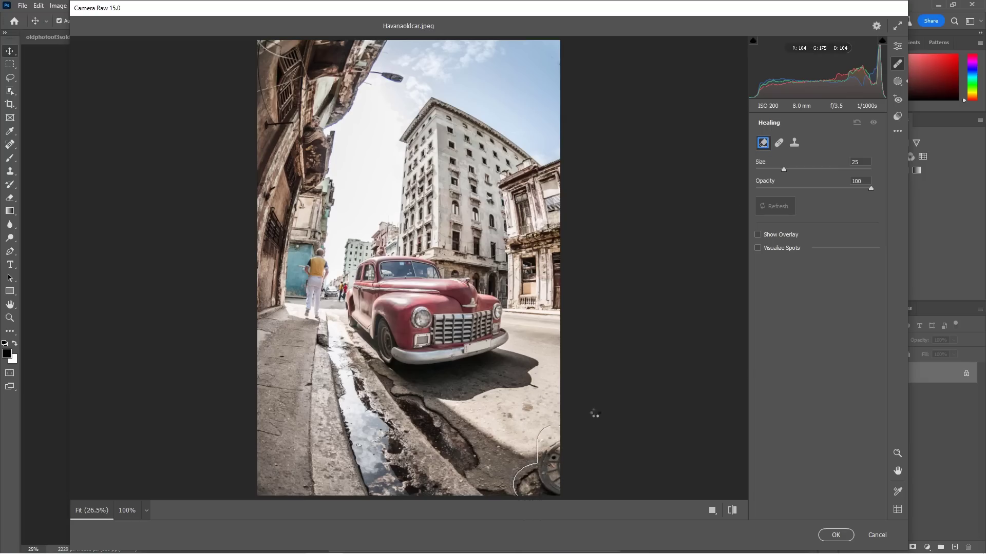